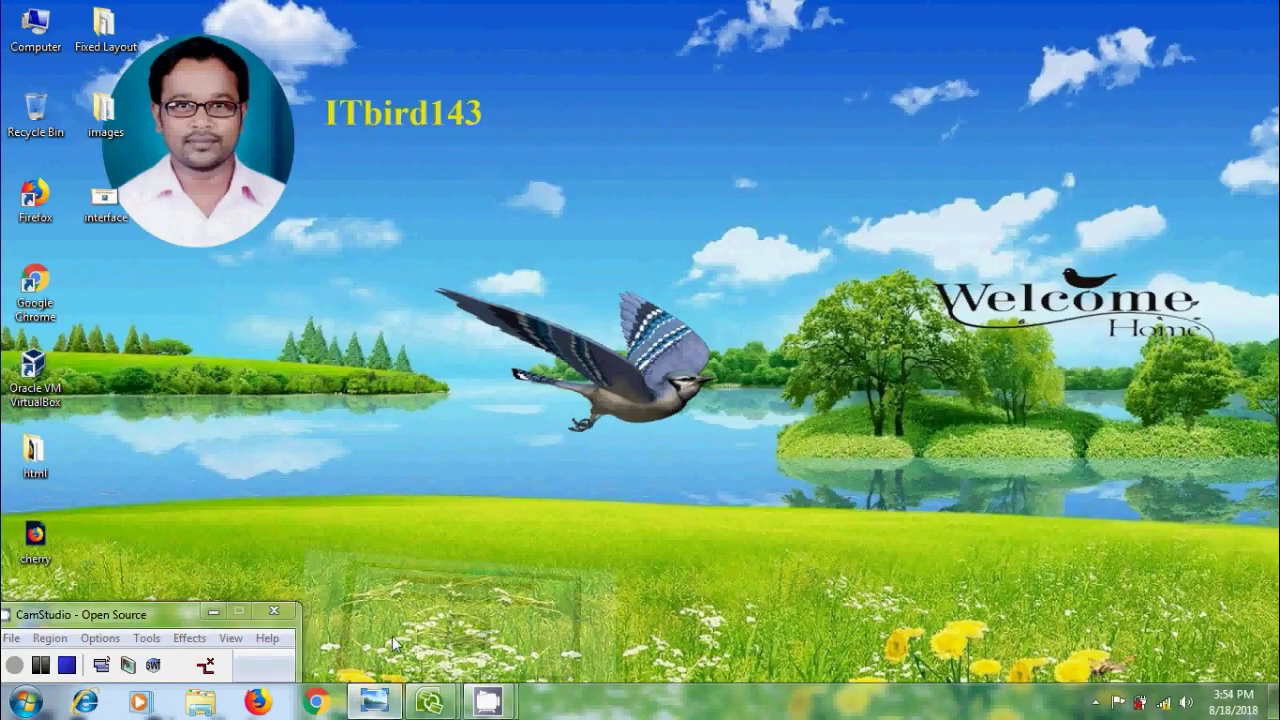
Restore the Groove test workspace and Launchbar windows from the taskbar
click(374, 700)
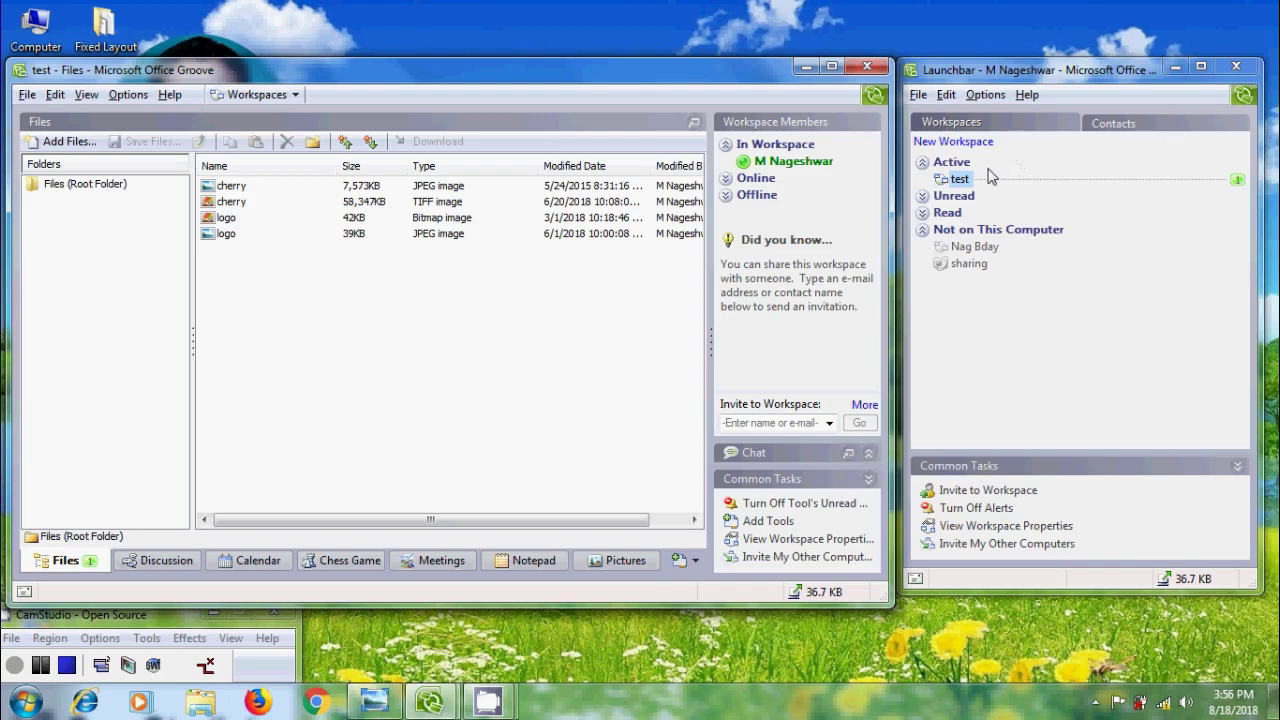
Expand the Unread and Read workspace groups in the Launchbar, both empty
click(923, 197)
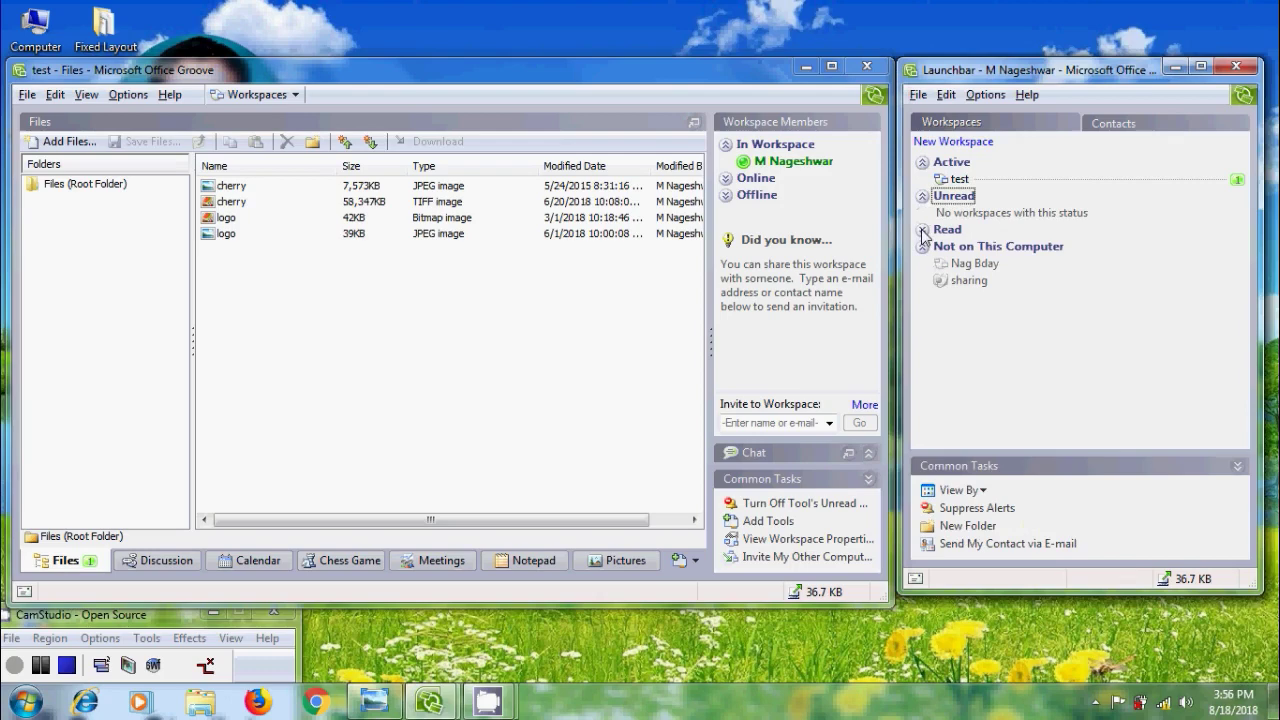
click(923, 230)
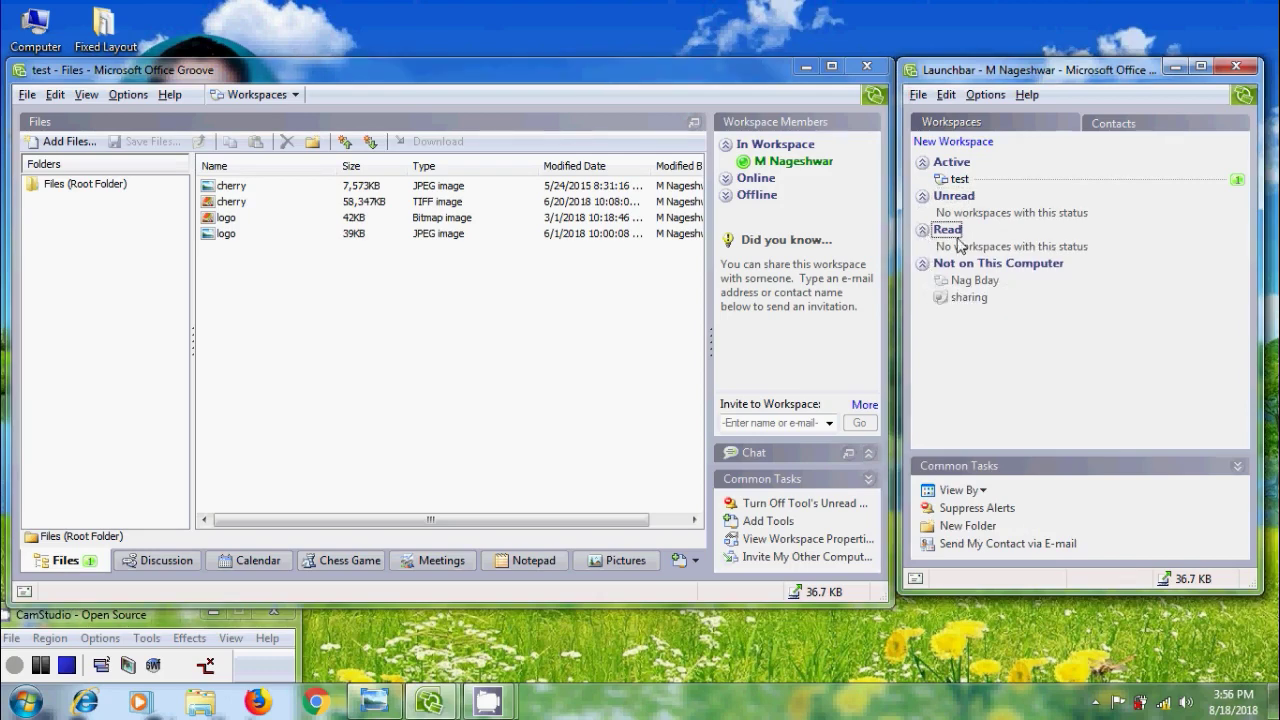
mouse_move(962, 188)
click(1139, 130)
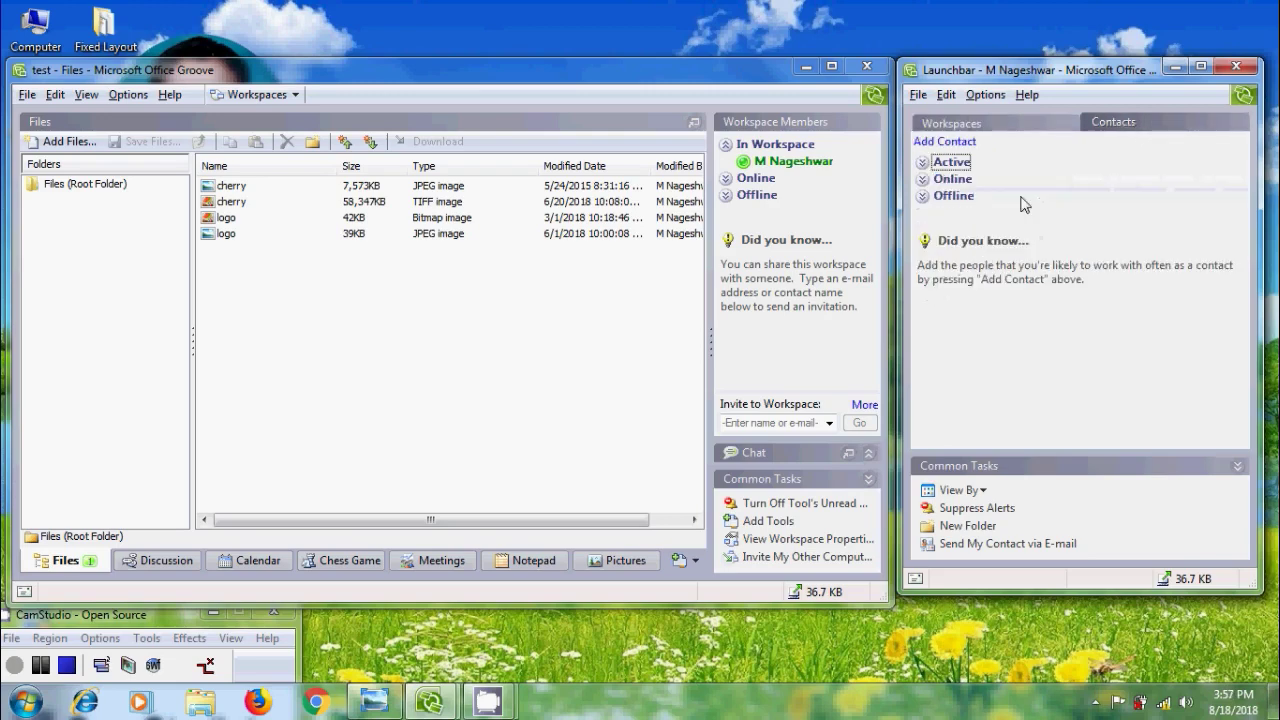
click(923, 162)
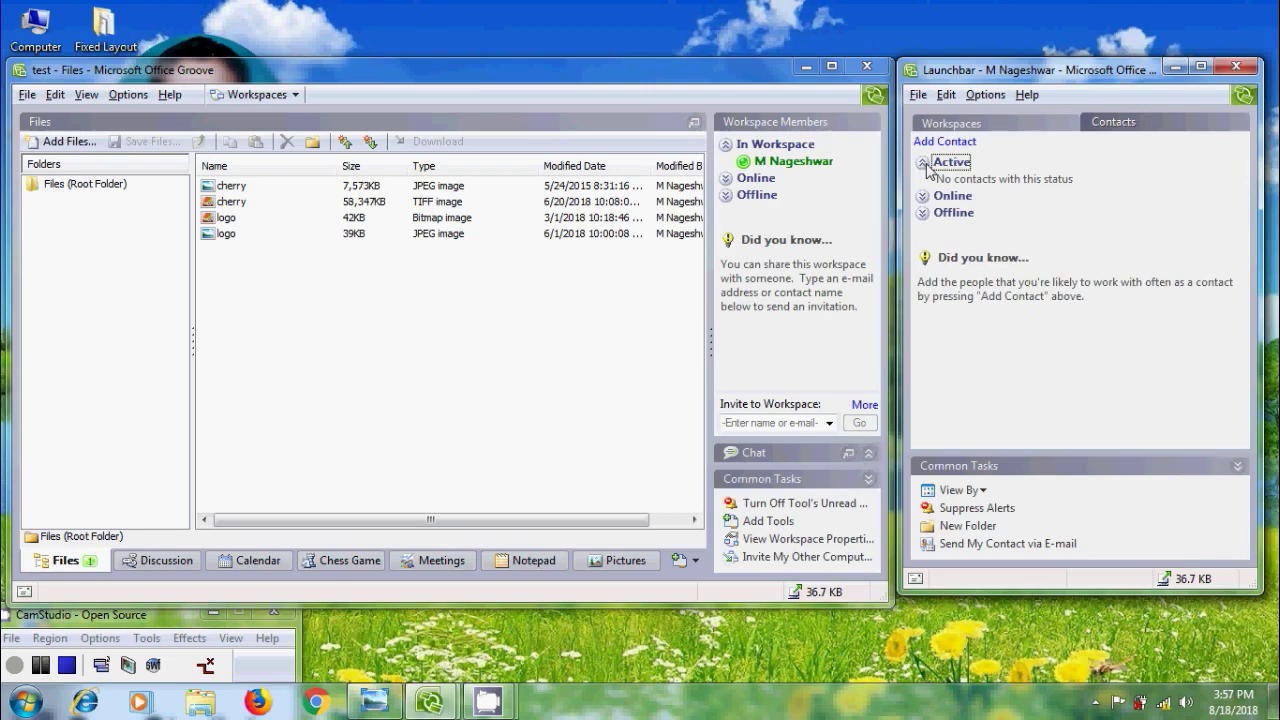
click(924, 197)
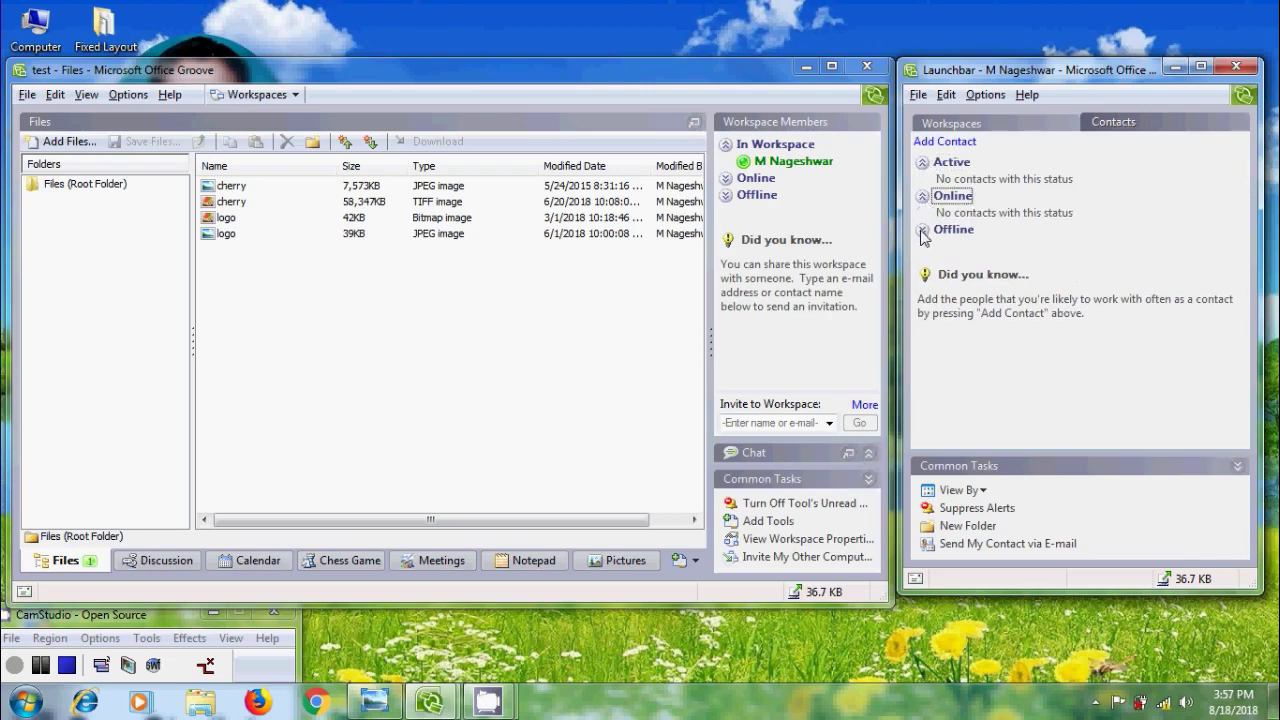
click(923, 230)
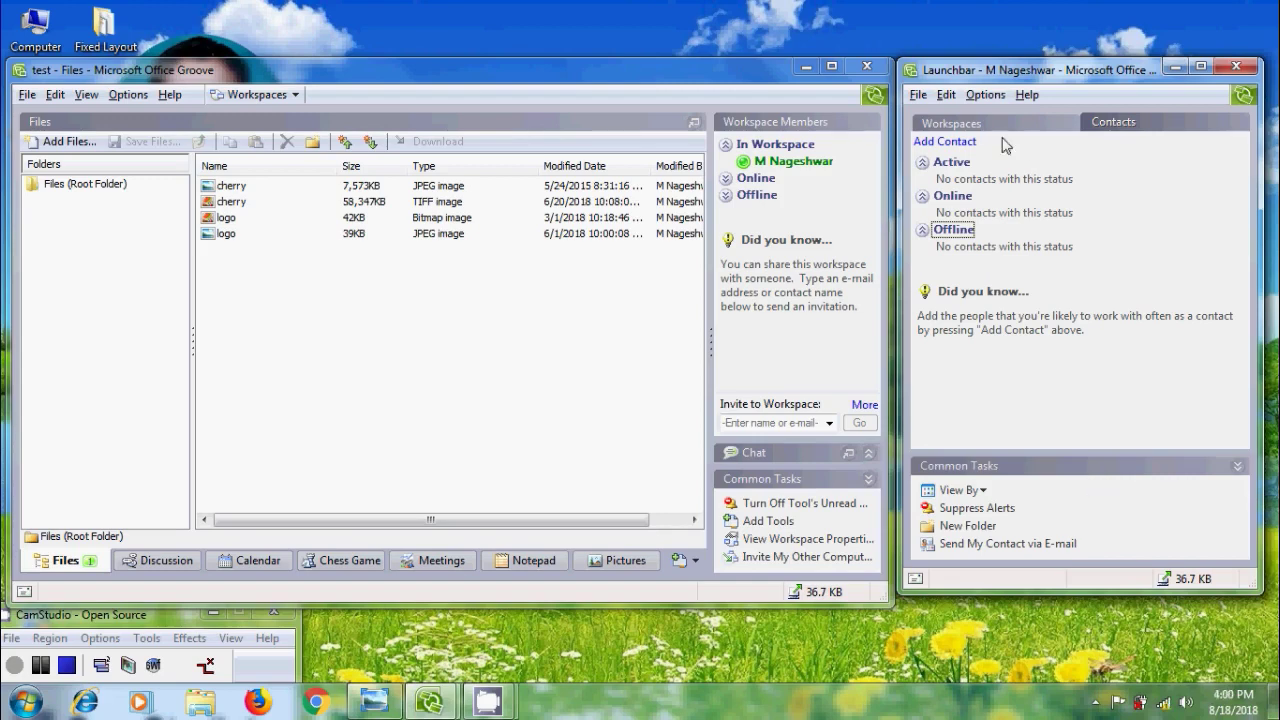
click(981, 123)
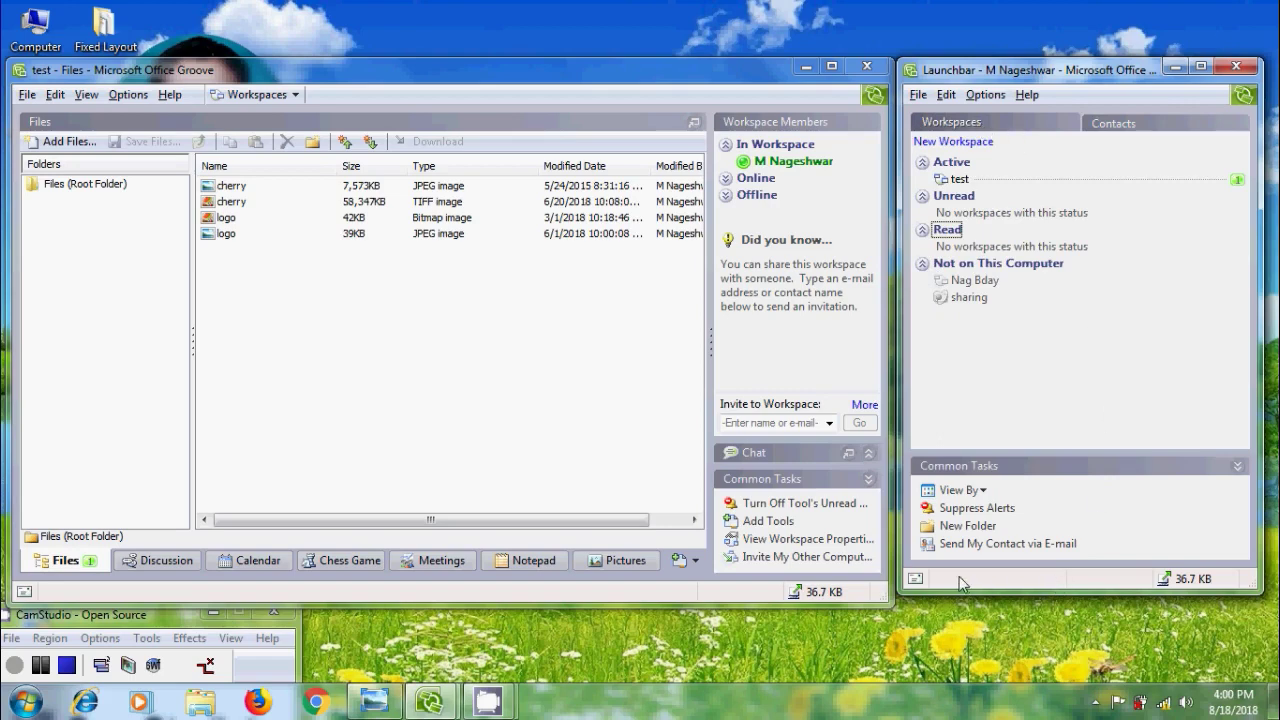
Open the message history and check the available message folders, staying on Inbox
click(915, 579)
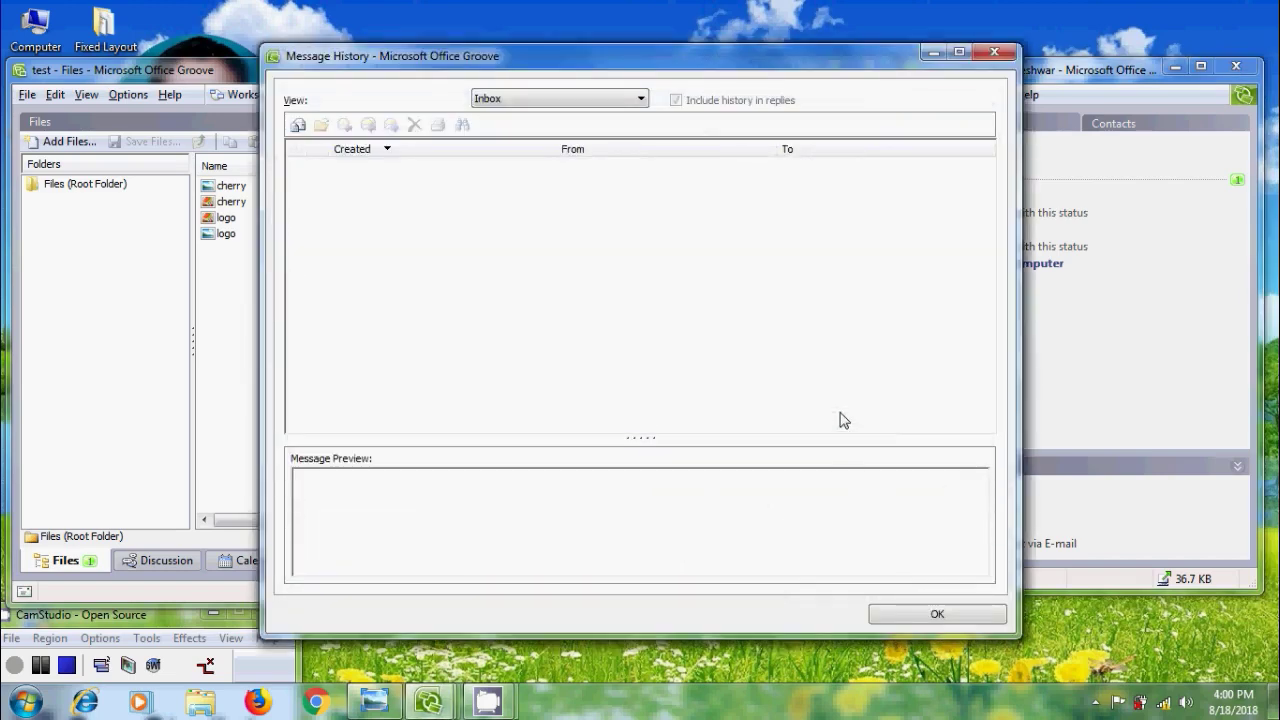
click(641, 98)
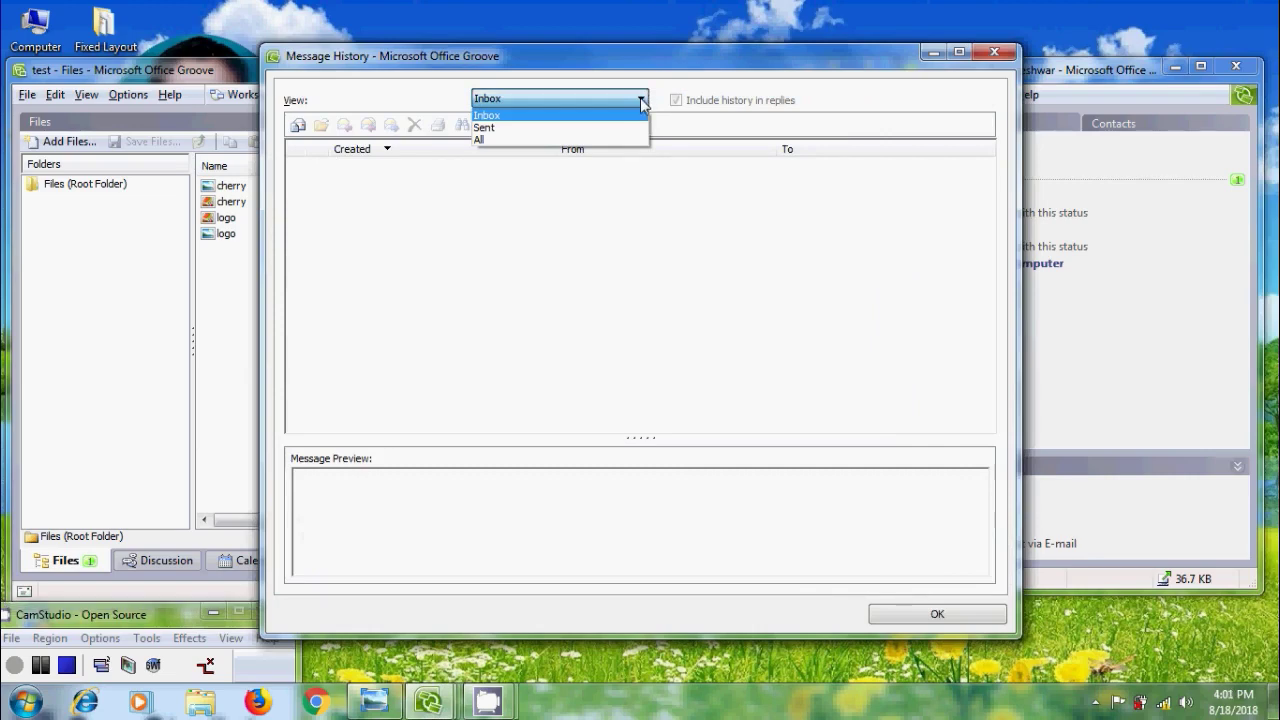
click(298, 130)
Discard a new message, close the message history, and show the Communications Manager
click(298, 127)
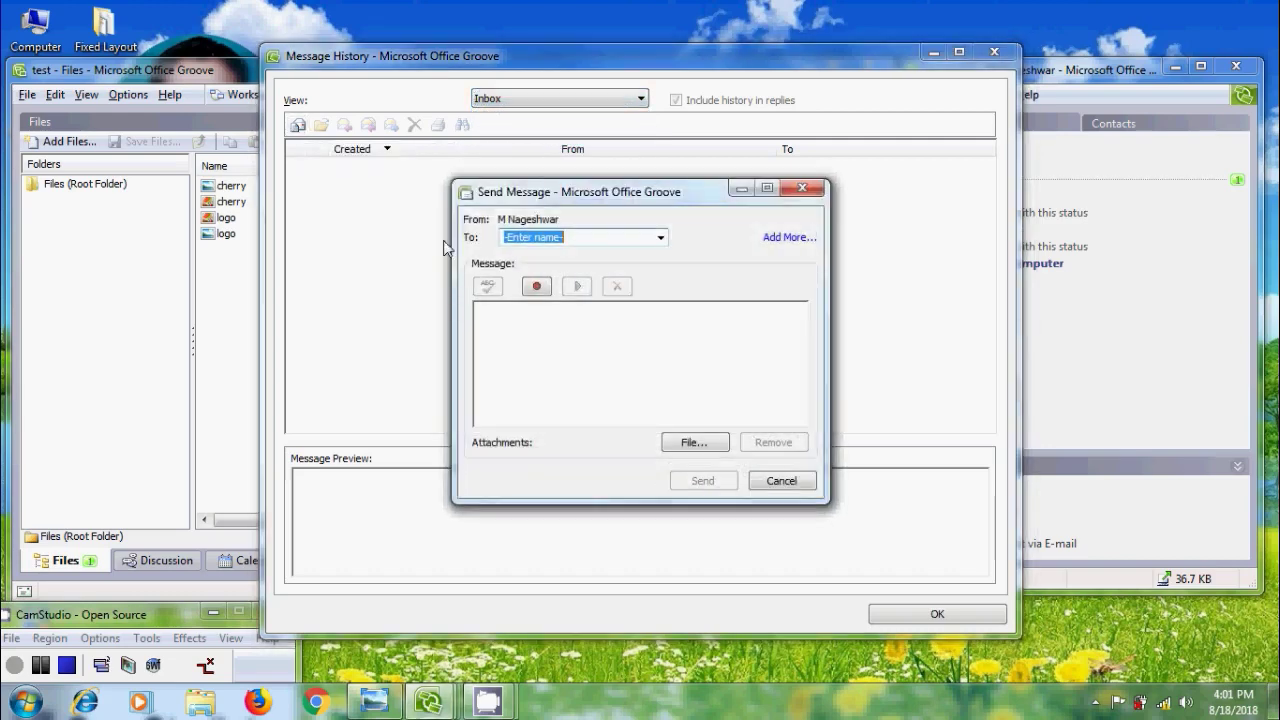
click(792, 481)
click(920, 612)
click(1106, 587)
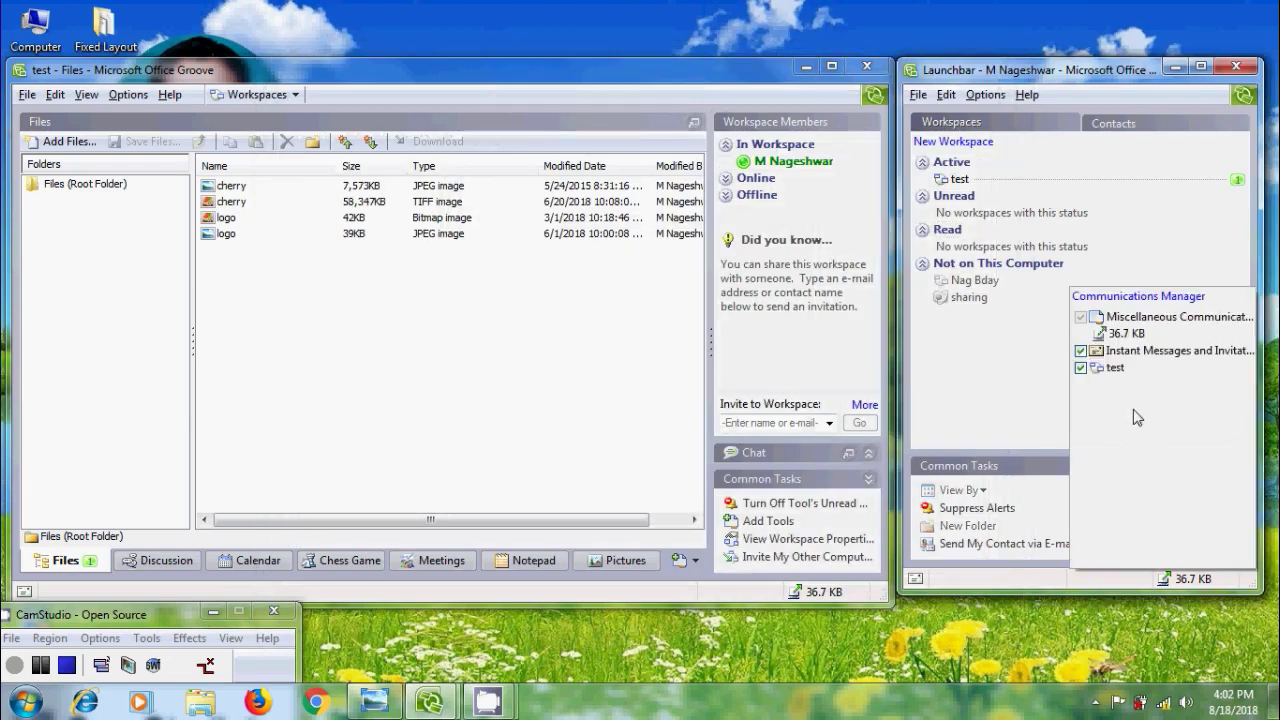
Pause and resume communications for the test workspace, then close the Communications Manager
click(1081, 368)
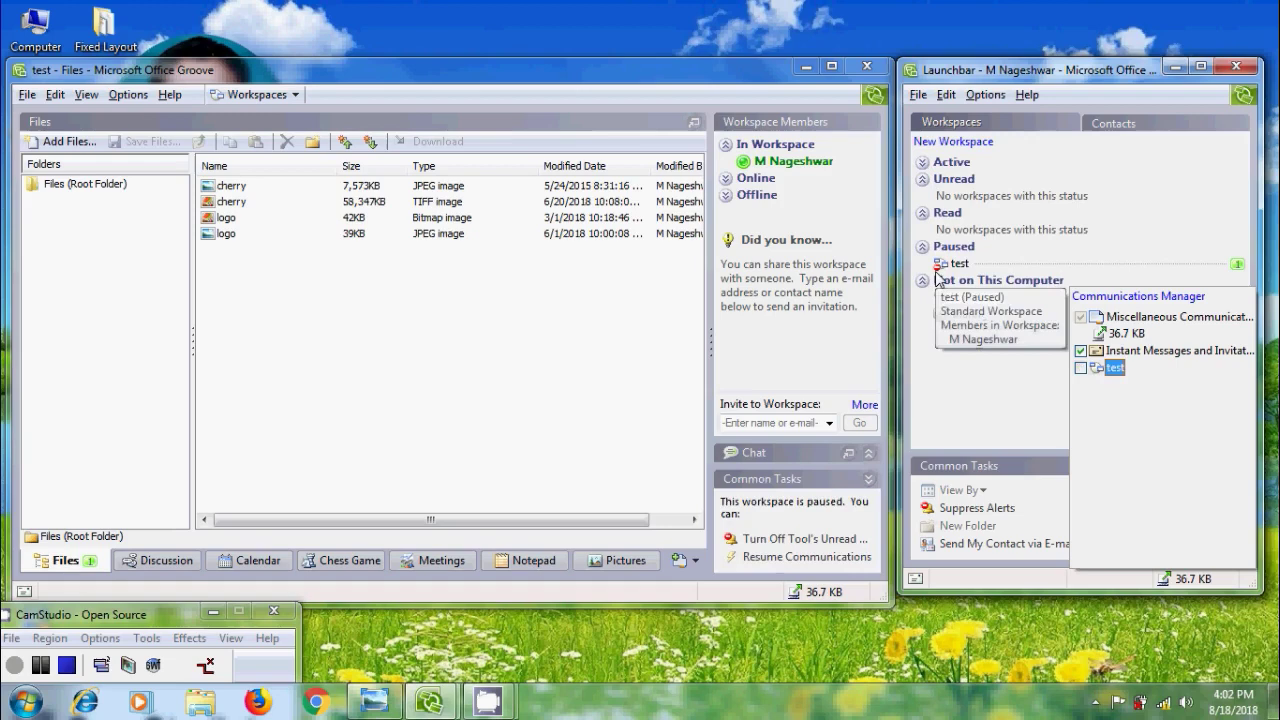
click(1081, 368)
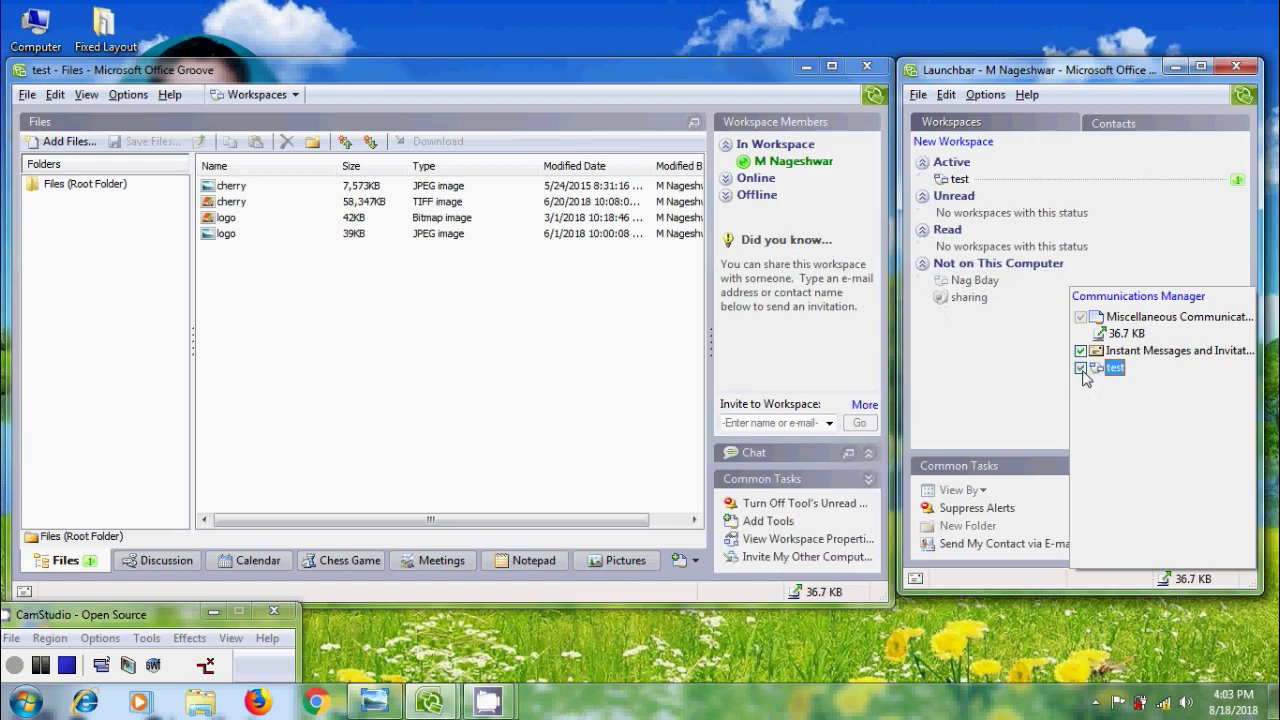
click(545, 433)
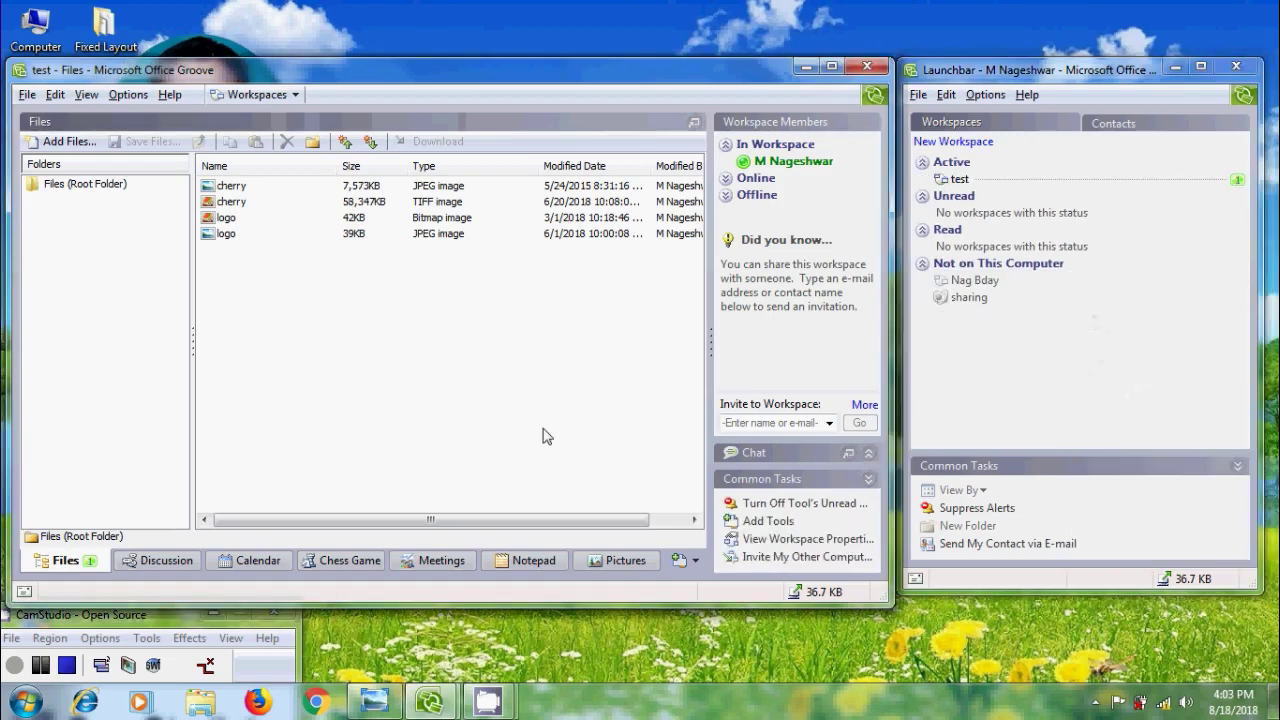
click(696, 563)
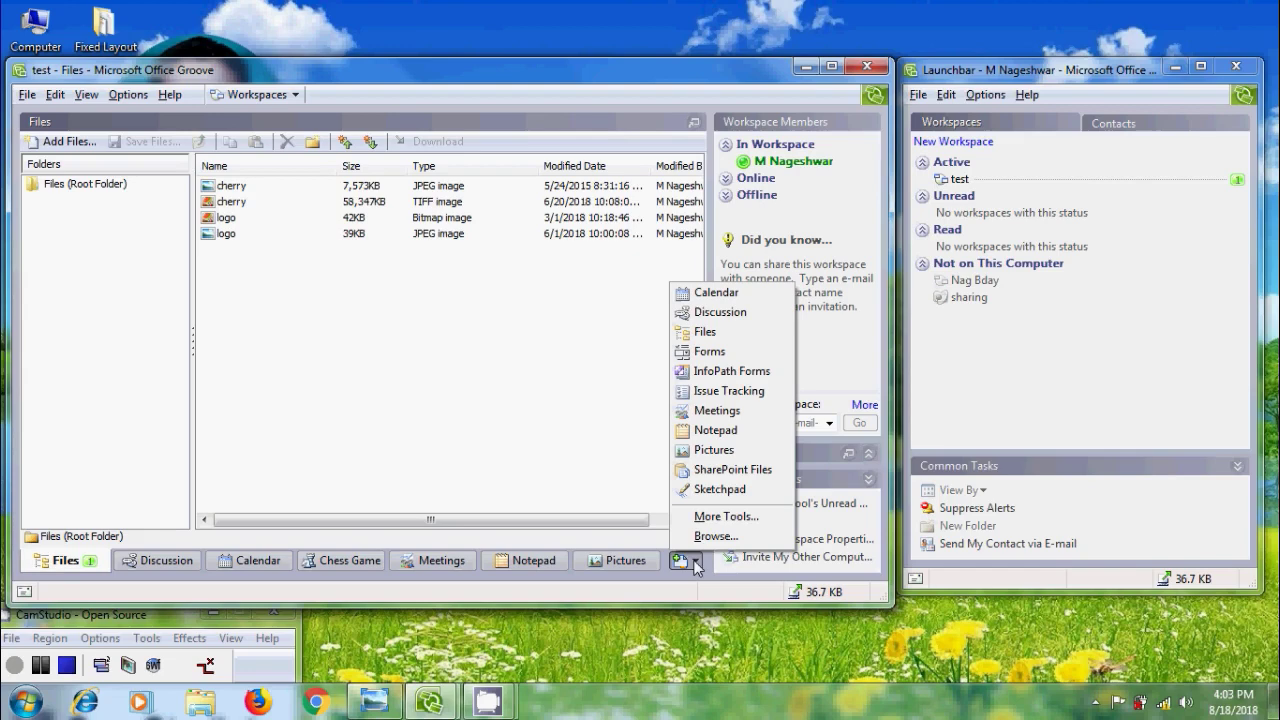
click(695, 563)
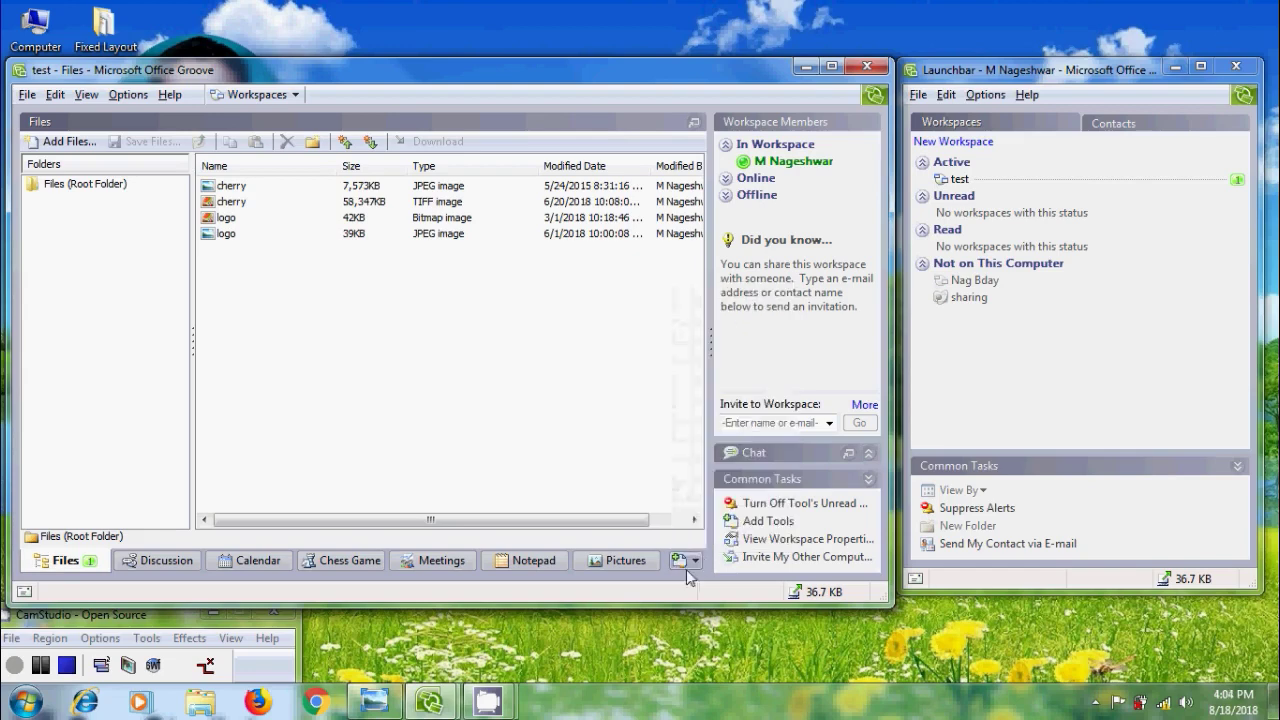
Switch the test workspace through Calendar, Chess Game and Meetings, then show the workspace list
click(277, 568)
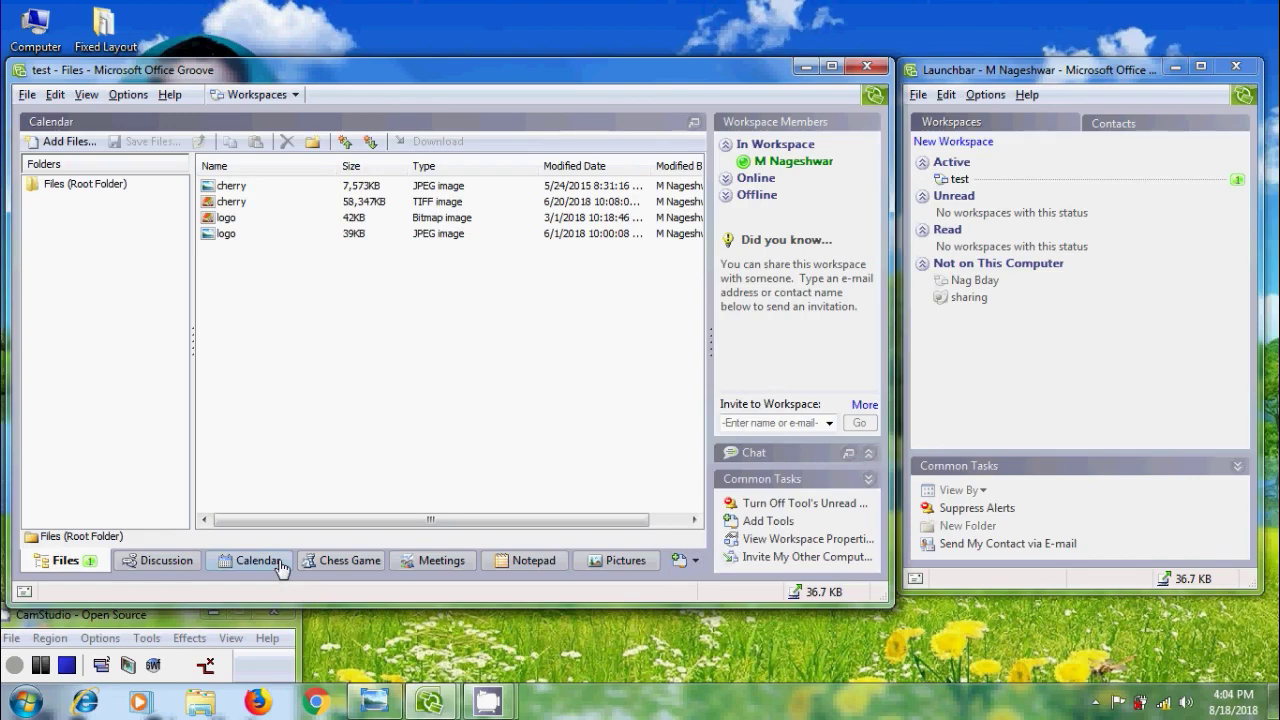
click(372, 562)
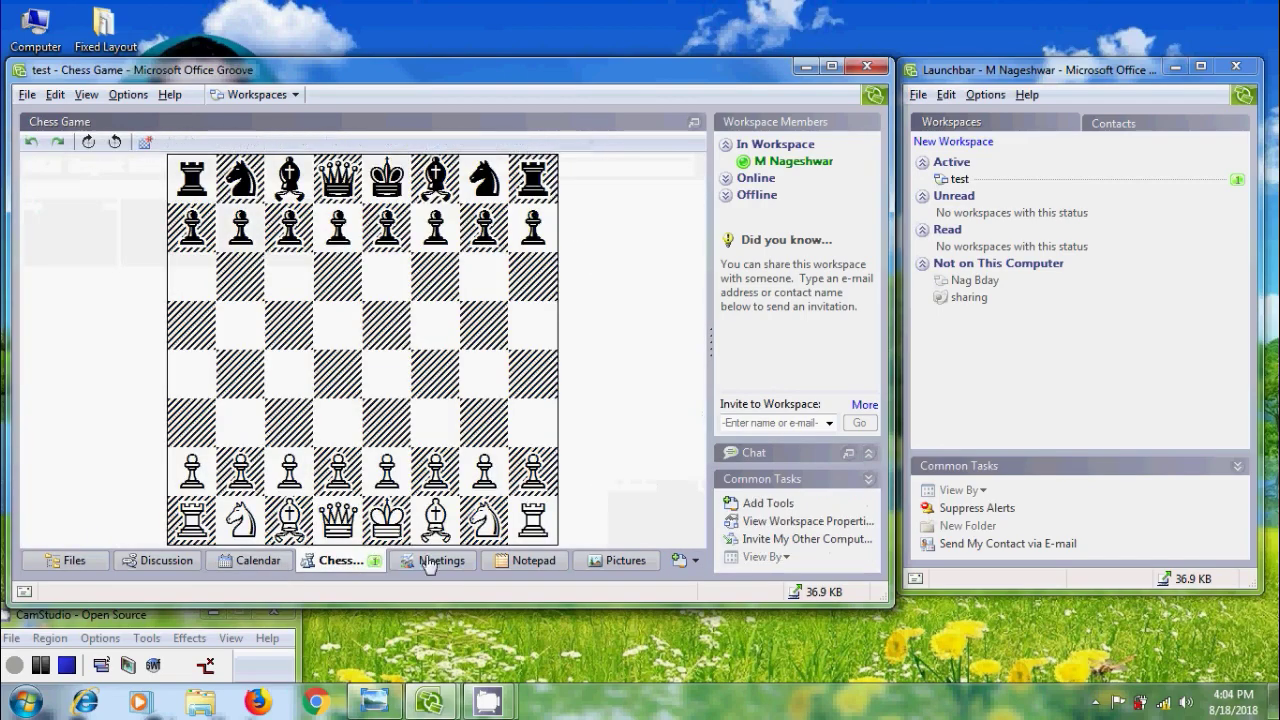
click(430, 564)
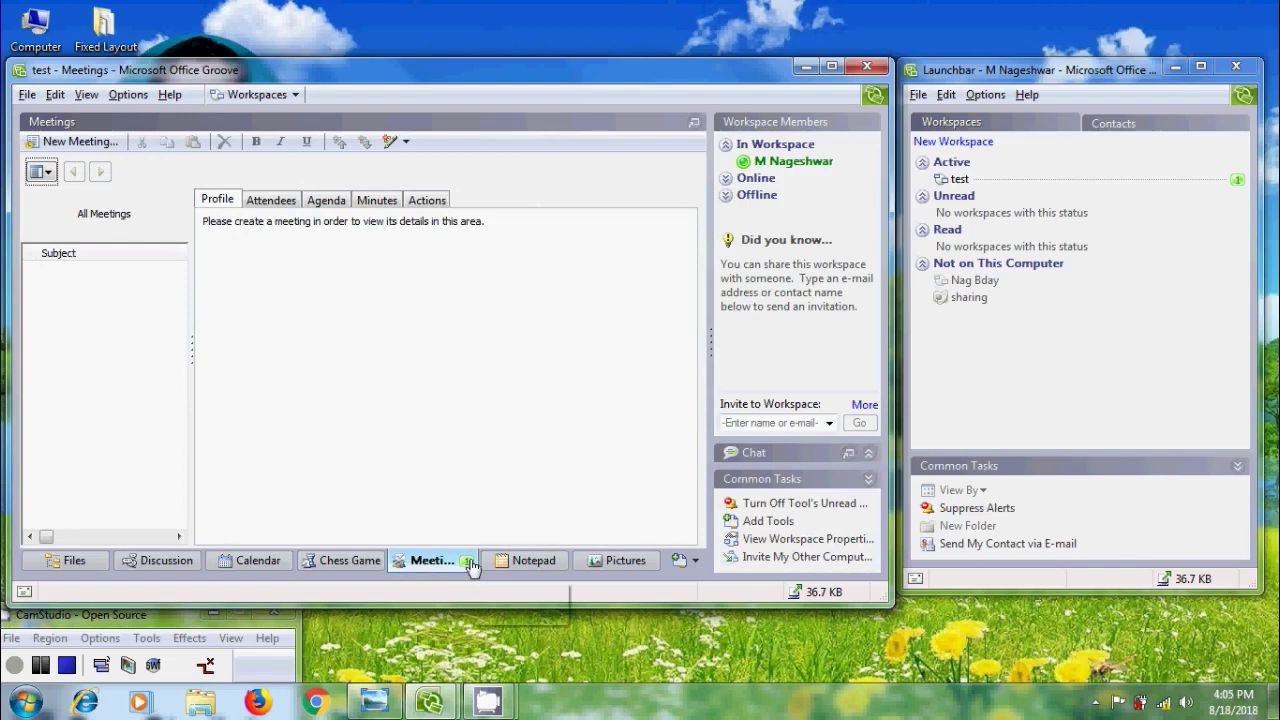
click(296, 96)
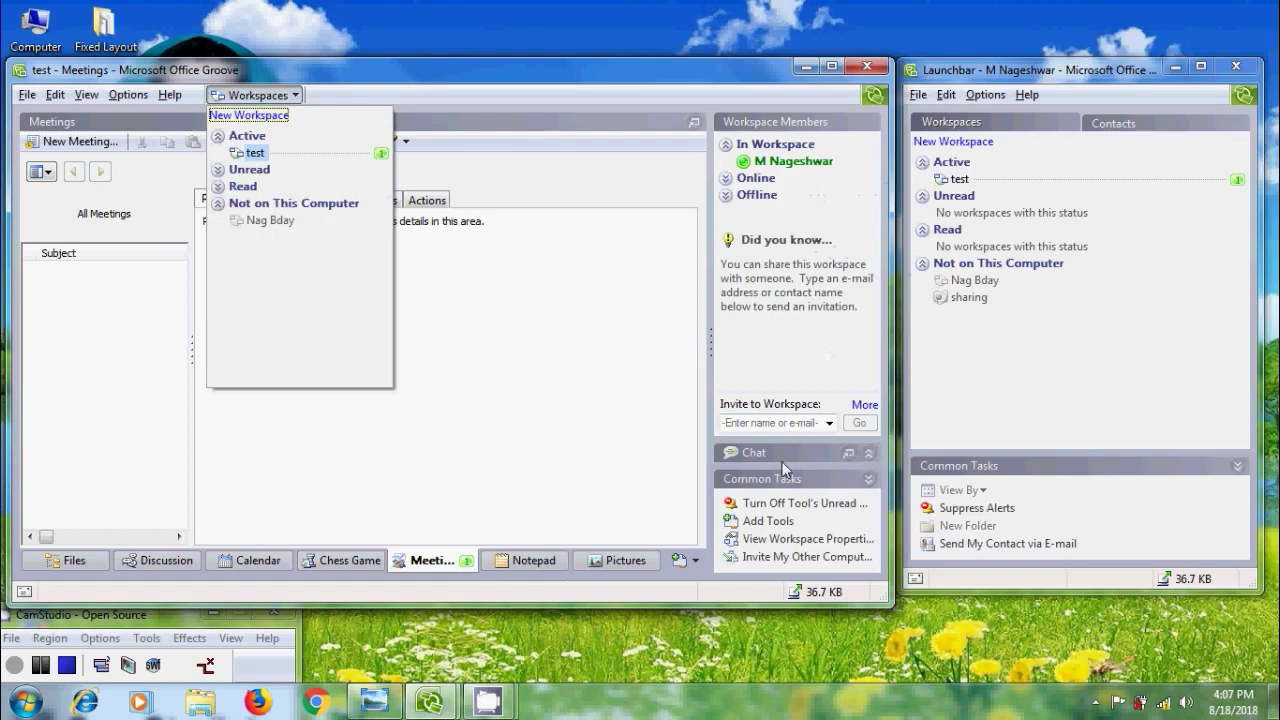
Expand the workspace chat, undock it into its own window, close it, then select the Invite field
click(868, 453)
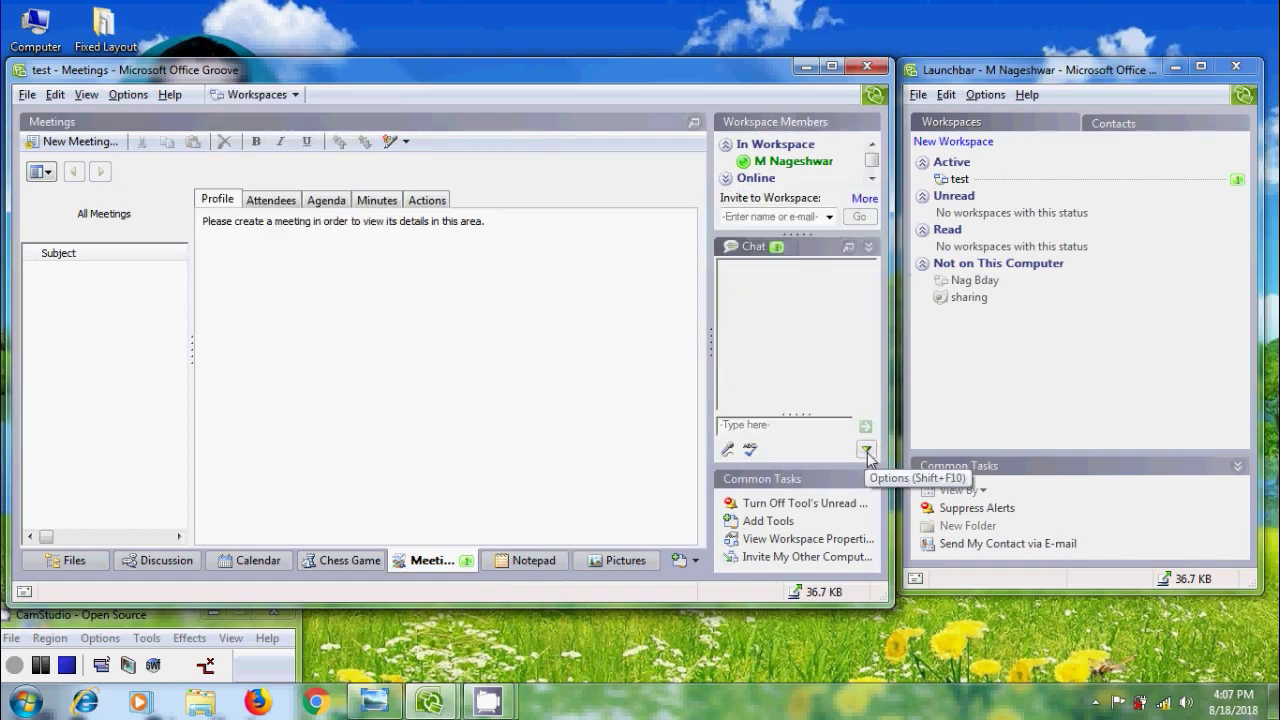
click(766, 428)
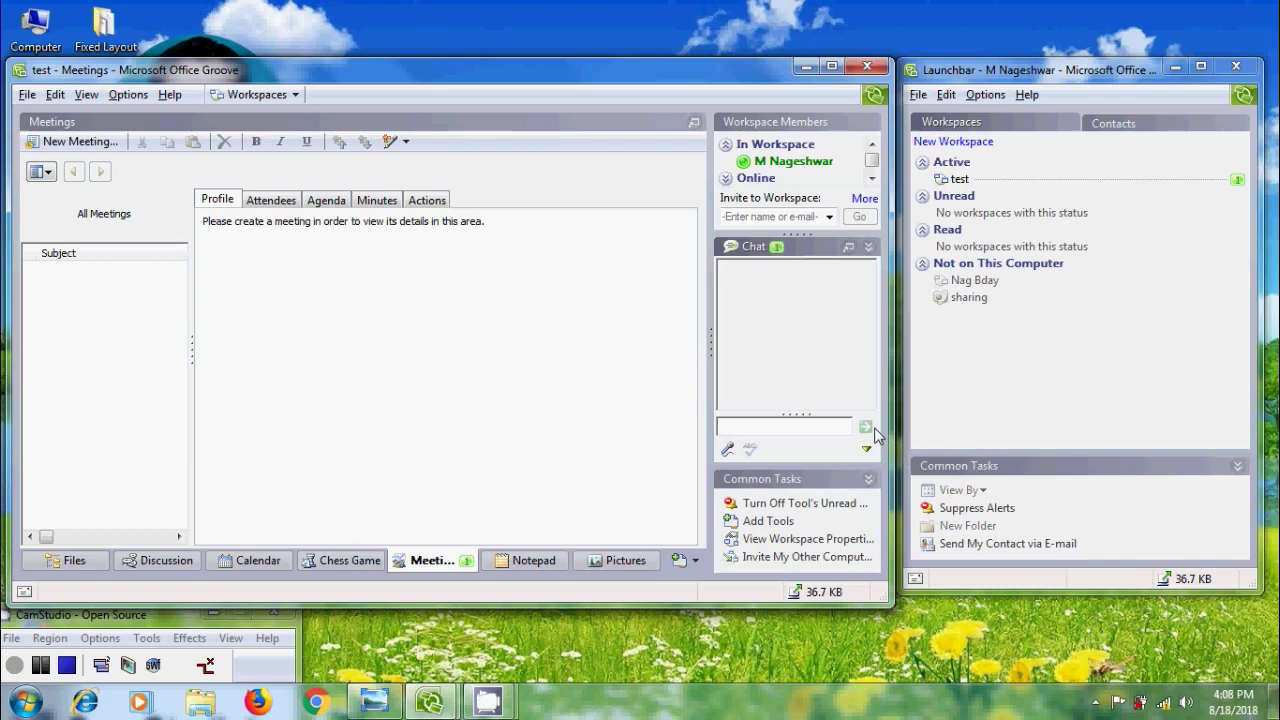
click(854, 250)
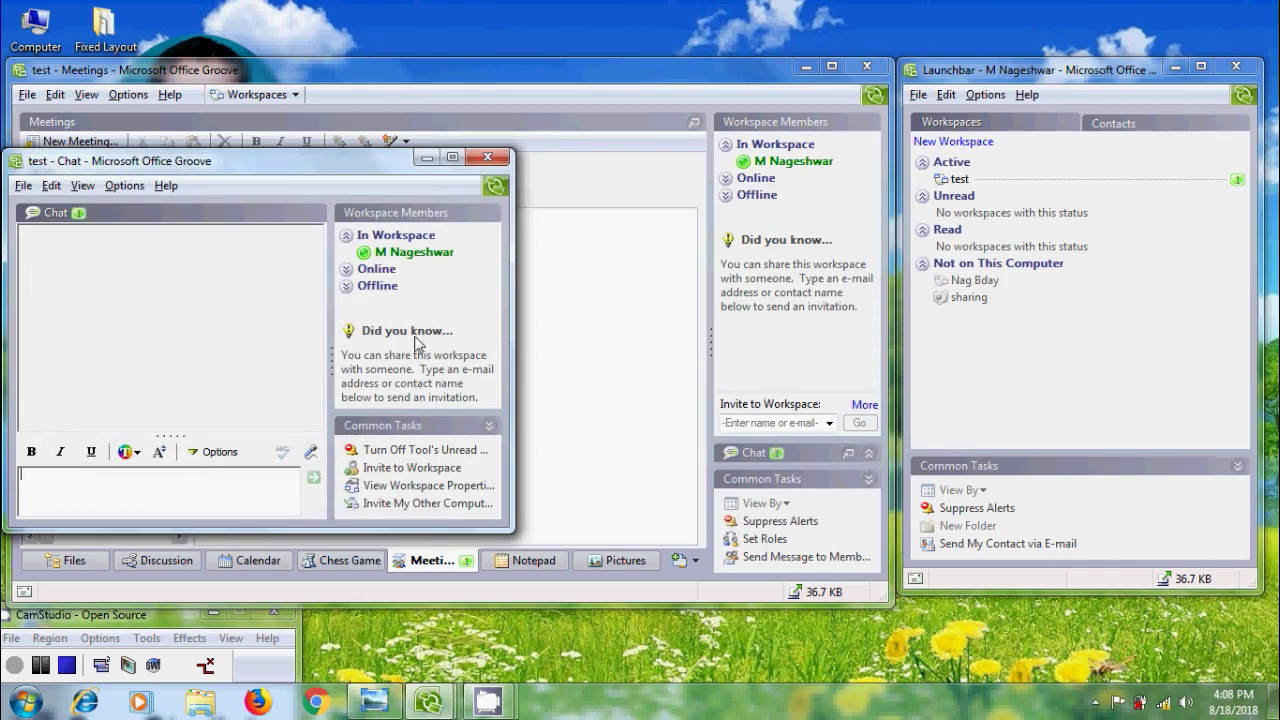
click(487, 157)
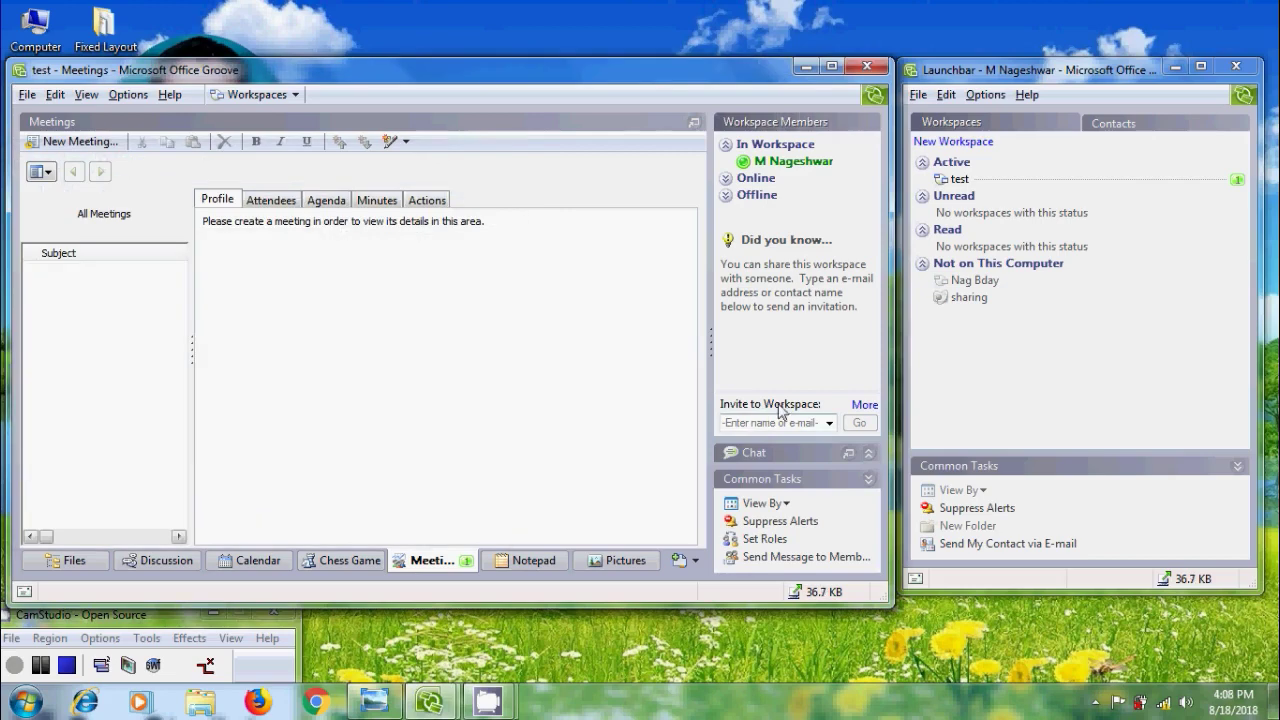
click(746, 423)
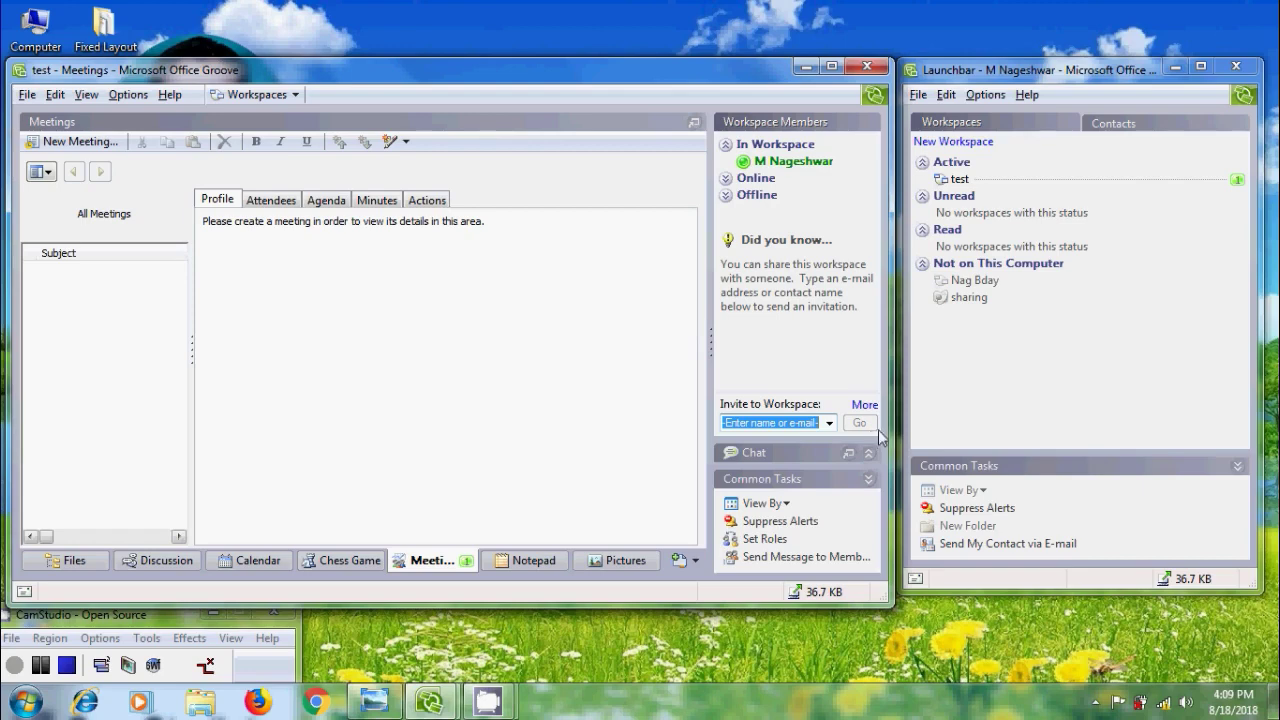
View workspace members by Organization, then minimize the workspace and Launchbar windows
click(785, 505)
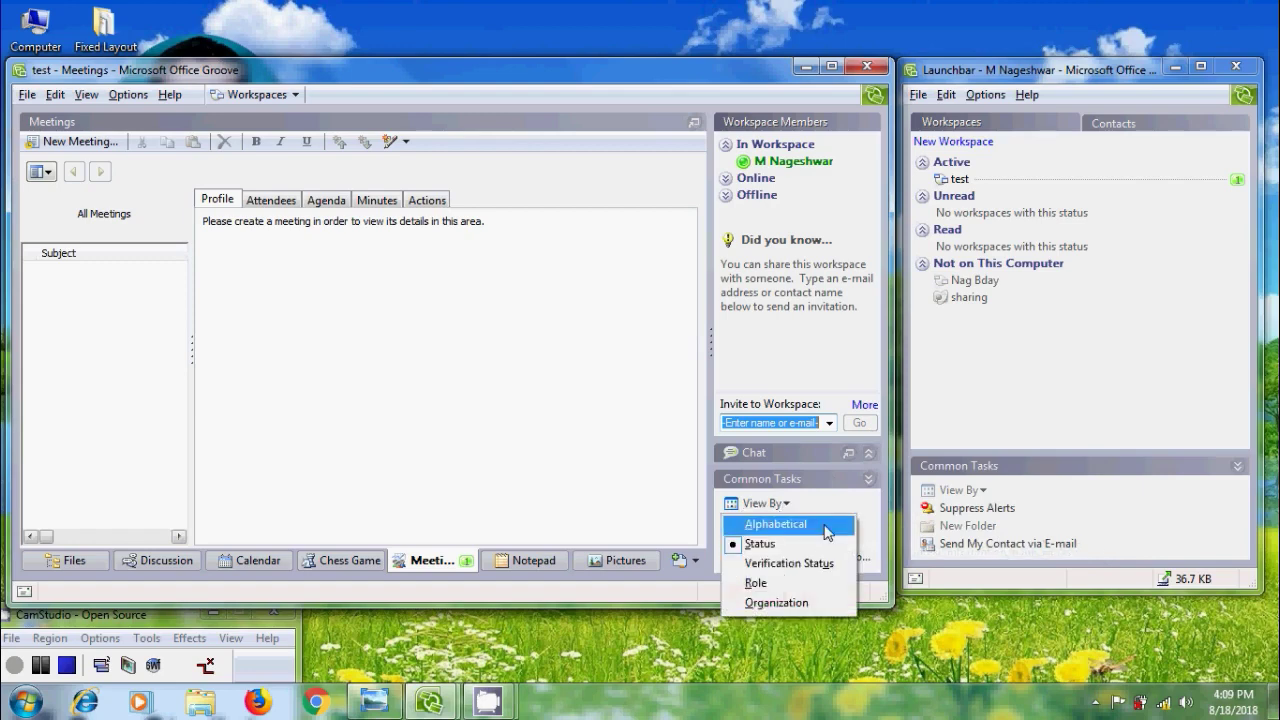
click(818, 603)
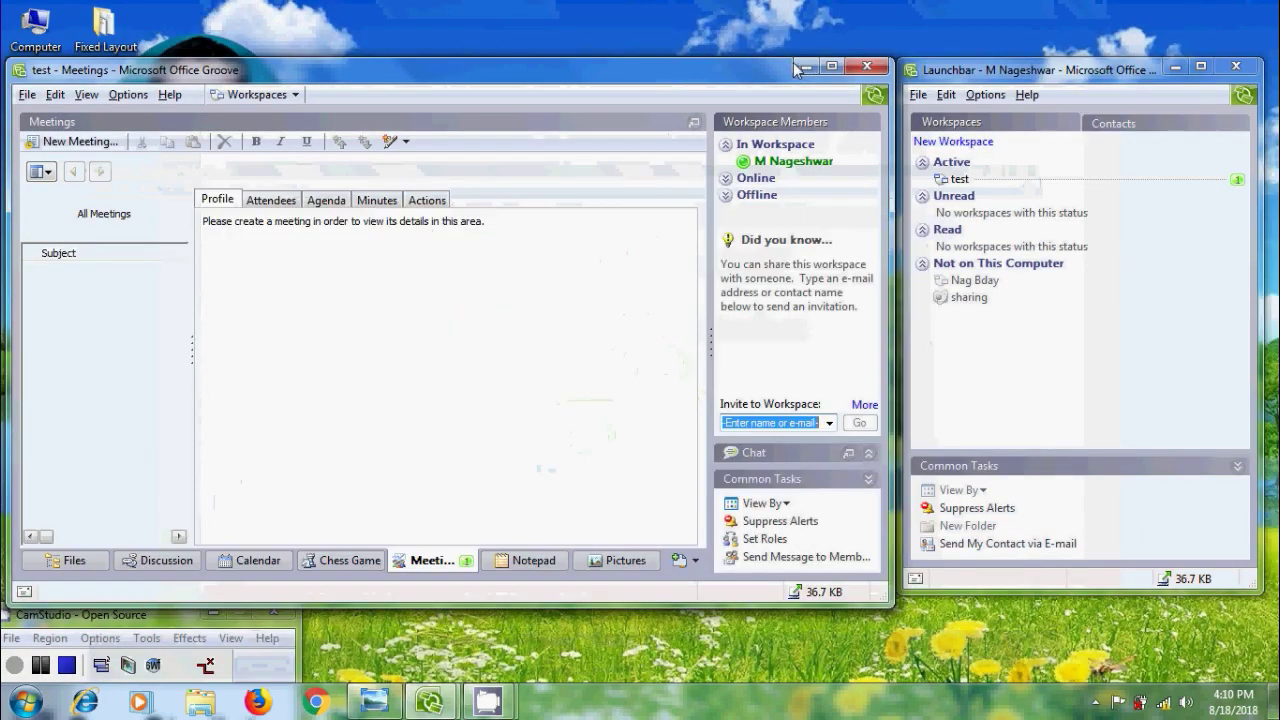
click(805, 64)
click(1180, 64)
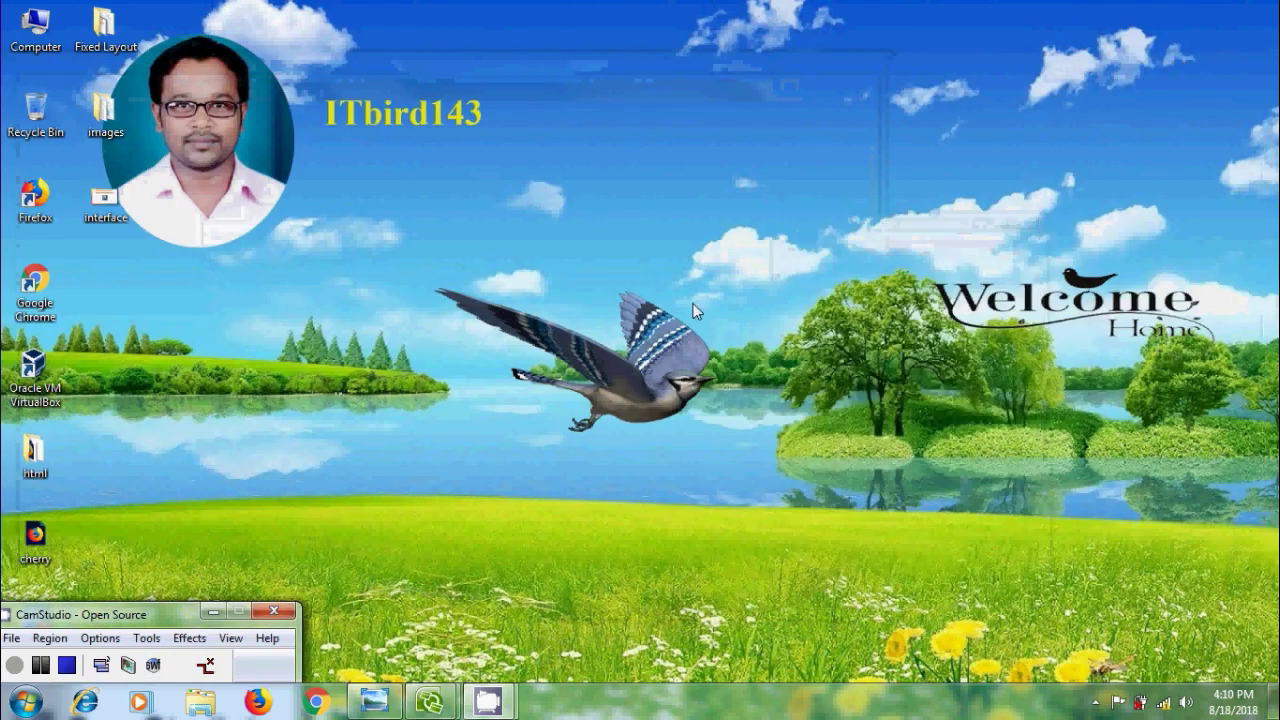